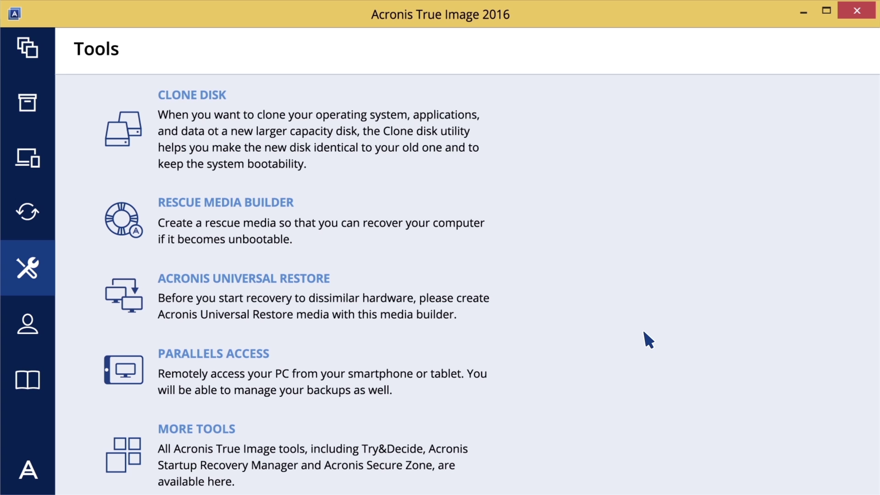
Step: Download the Acronis Universal Boot Media Builder from Universal Restore and run its installer
{"action": "left_click", "coordinate": [308, 312]}
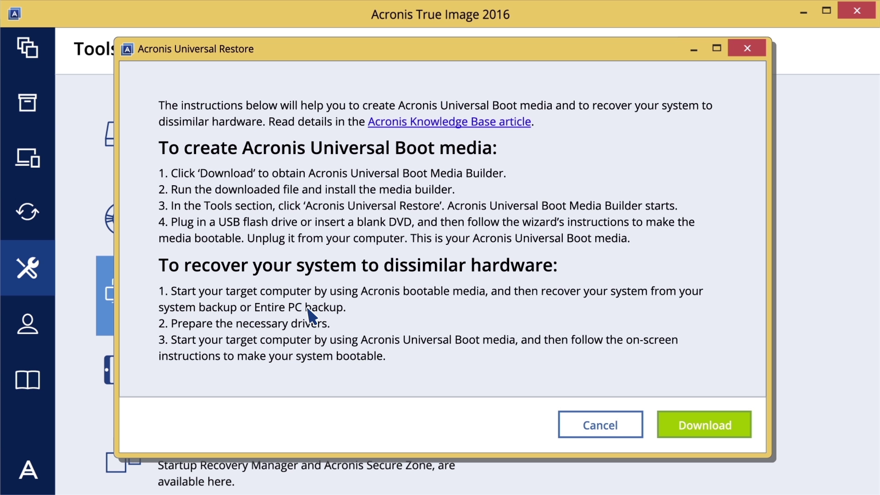
{"action": "left_click", "coordinate": [723, 423]}
{"action": "left_click", "coordinate": [563, 161]}
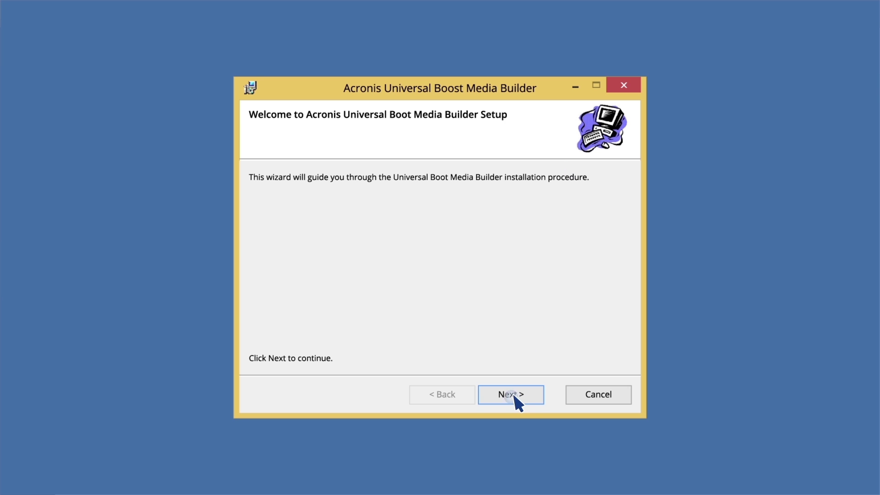
Step: Install the Universal Boot Media Builder for all users in the default location
{"action": "left_click", "coordinate": [514, 394]}
{"action": "left_click", "coordinate": [514, 394]}
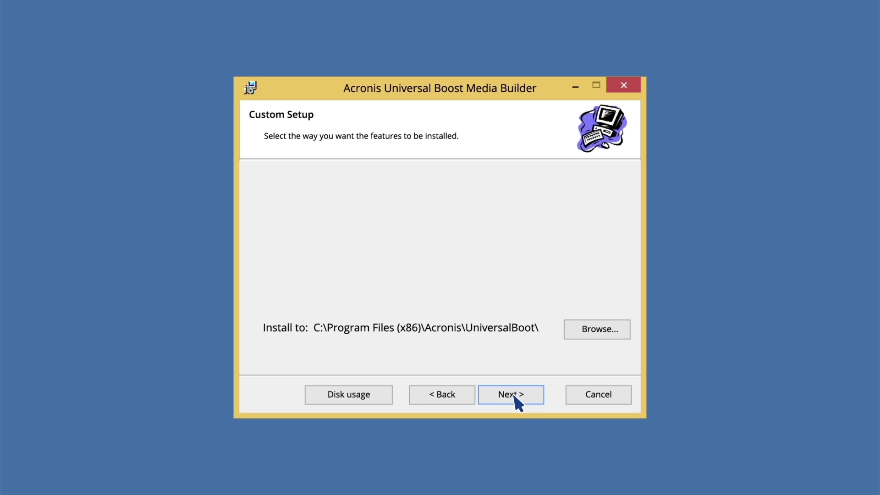
{"action": "left_click", "coordinate": [514, 394]}
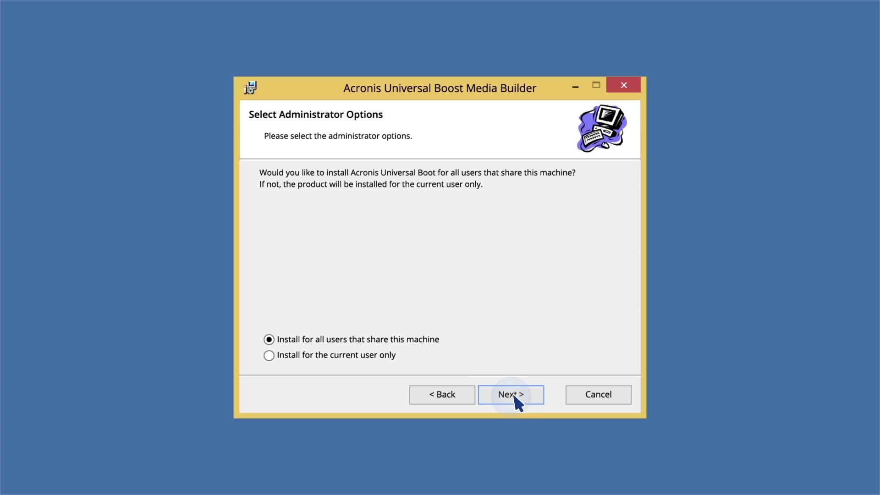
{"action": "left_click", "coordinate": [513, 394]}
{"action": "left_click", "coordinate": [515, 394]}
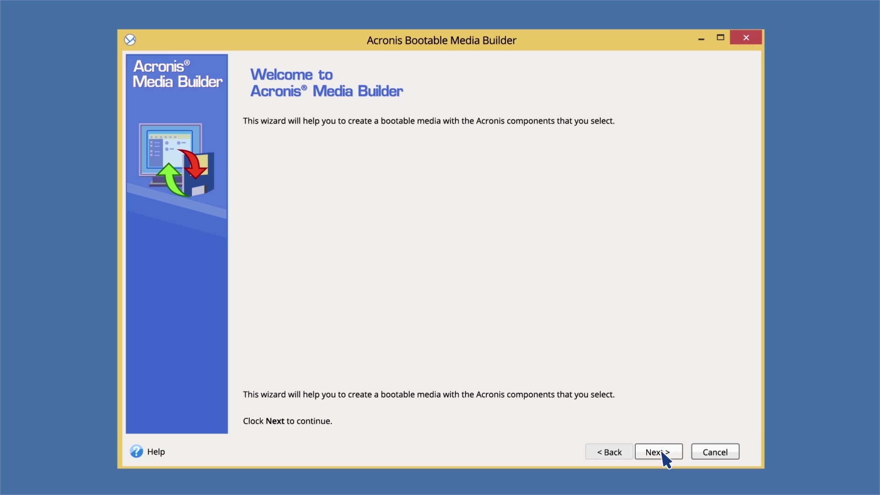
Step: Choose Linux-based bootable media with no extra kernel parameters
{"action": "left_click", "coordinate": [663, 453]}
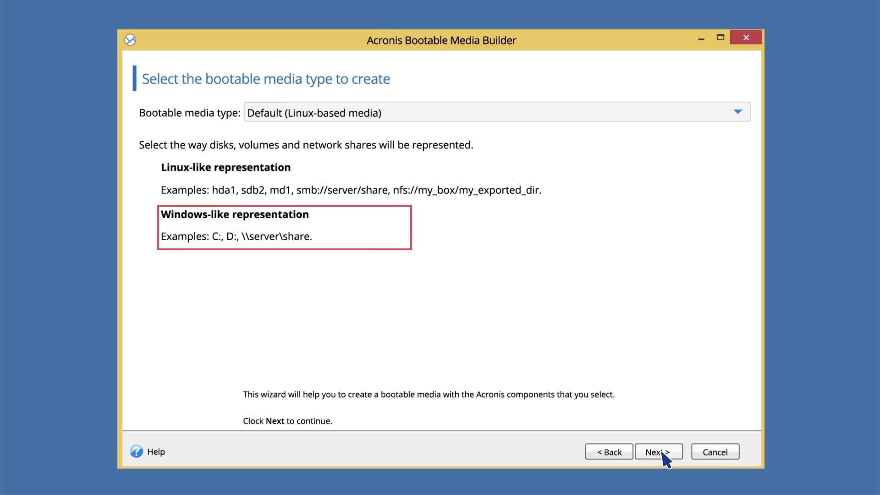
{"action": "left_click", "coordinate": [663, 453]}
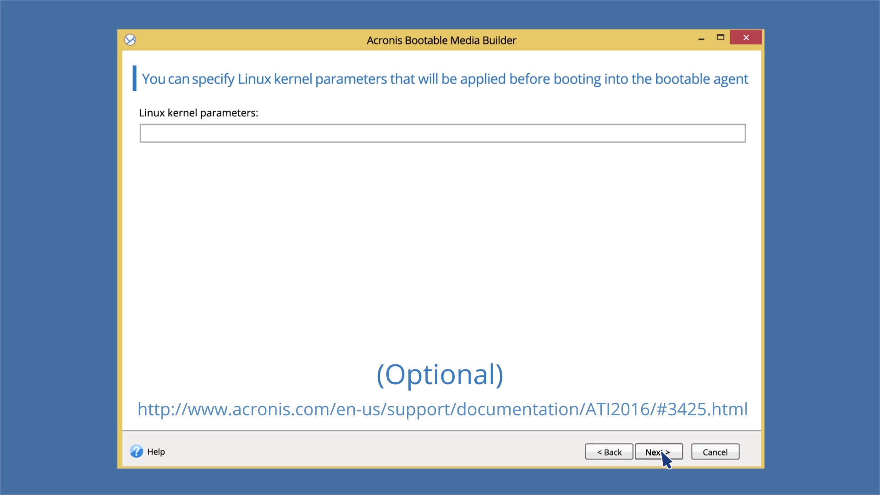
{"action": "left_click", "coordinate": [662, 452]}
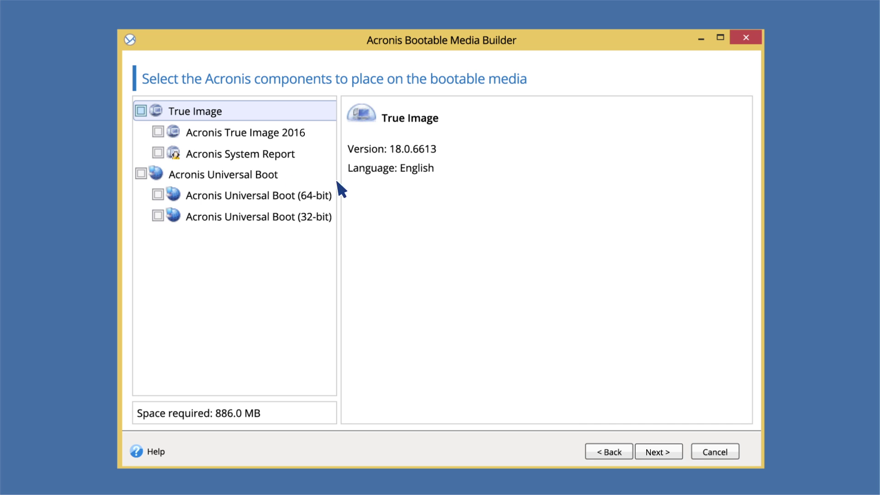
Step: Include Universal Boot, True Image 2016, and System Report components on the media
{"action": "left_click", "coordinate": [158, 217]}
{"action": "left_click", "coordinate": [141, 110]}
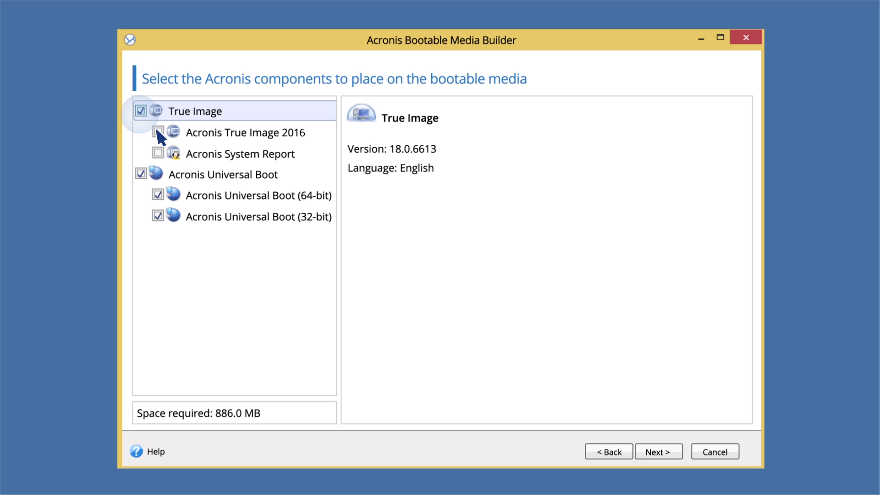
{"action": "left_click", "coordinate": [158, 132]}
{"action": "left_click", "coordinate": [159, 153]}
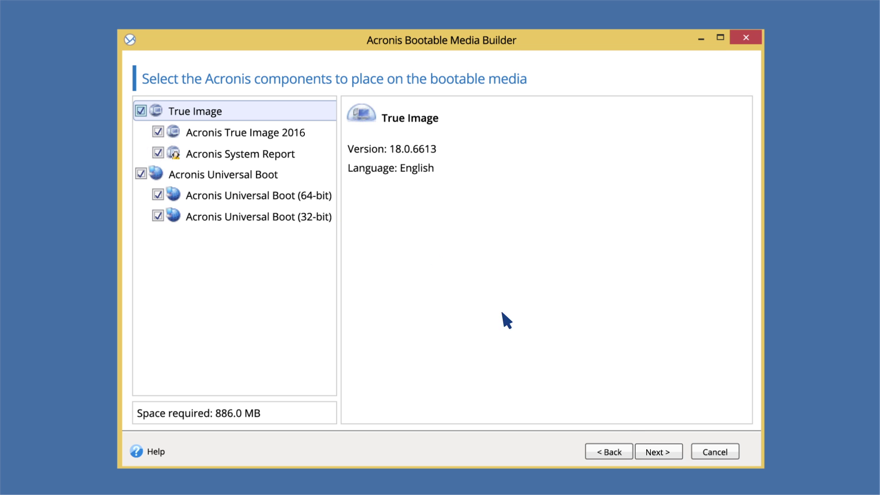
{"action": "left_click", "coordinate": [665, 453]}
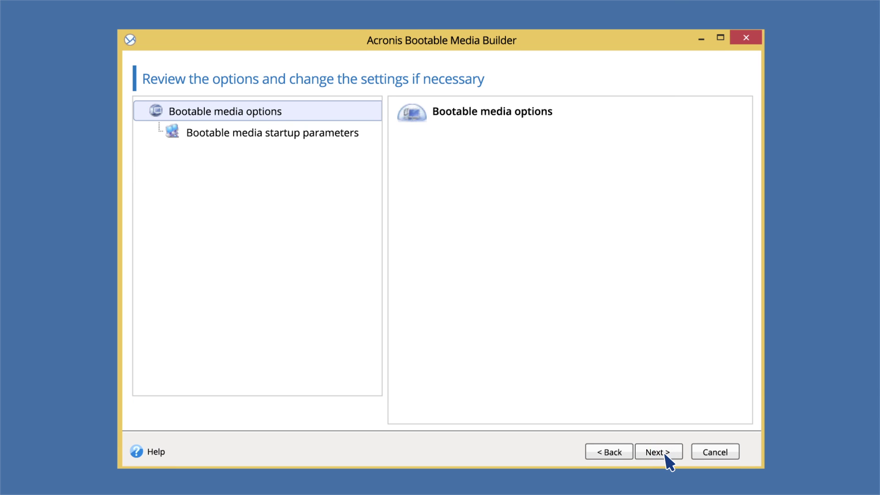
Step: Keep default media options and target Removable Disk (E:) without mass storage drivers
{"action": "left_click", "coordinate": [666, 456]}
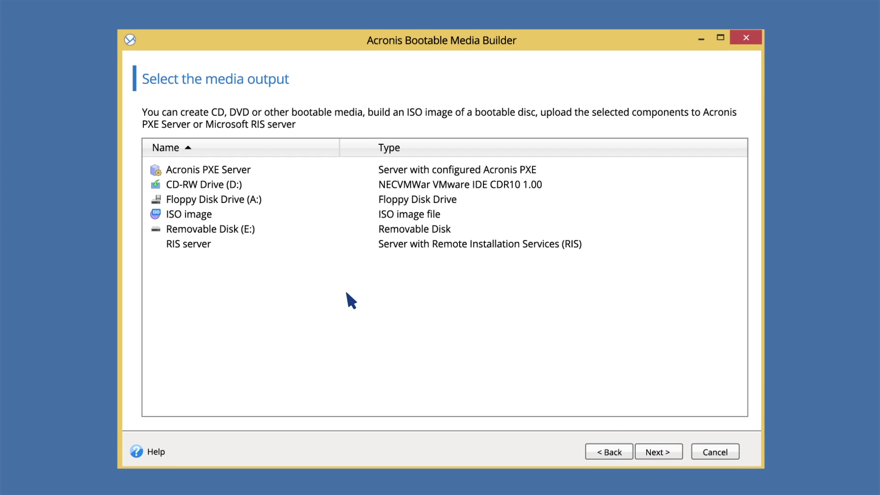
{"action": "left_click", "coordinate": [223, 228]}
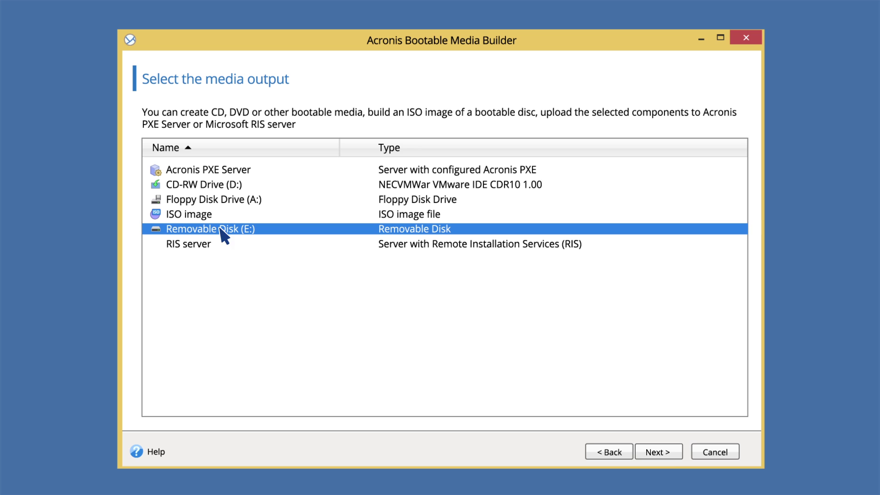
{"action": "left_click", "coordinate": [667, 457]}
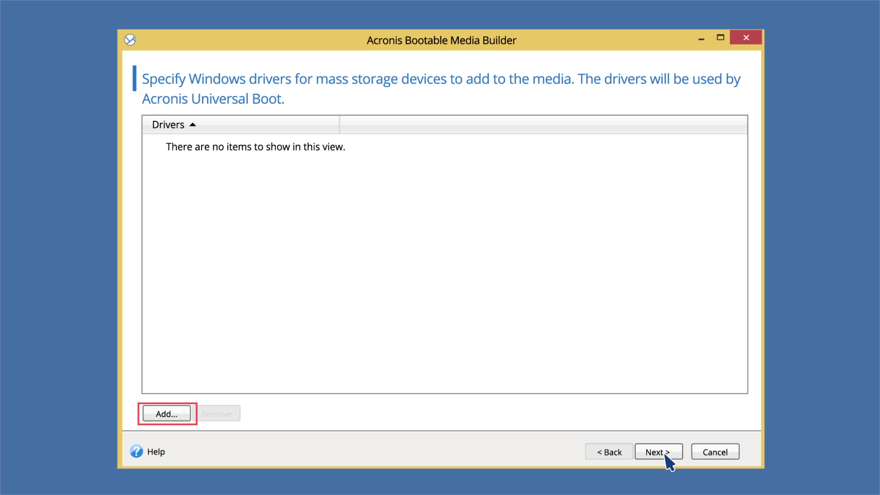
{"action": "left_click", "coordinate": [659, 452]}
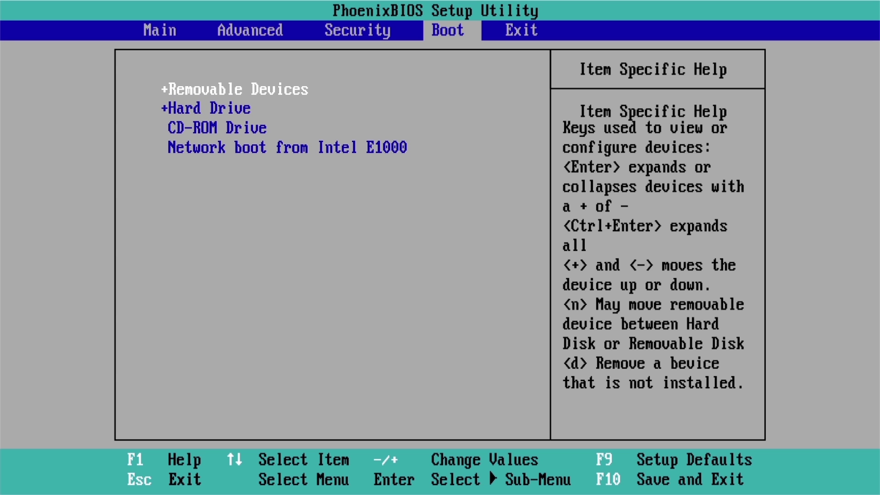
Step: Save the BIOS boot order with F10 and exit setup
{"action": "key", "text": "F10"}
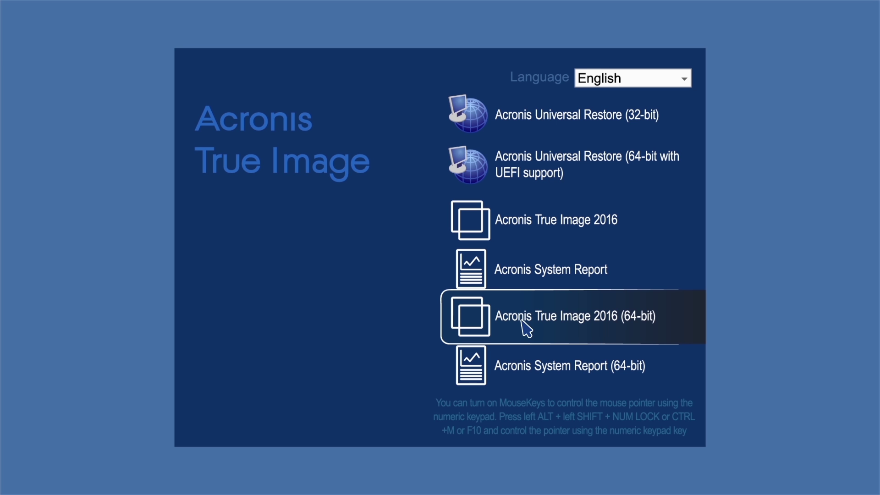
Step: Boot Acronis True Image 2016 (64-bit) and pick the Entire_PC_full_b1_s1_v1.tib backup for disk recovery
{"action": "left_click", "coordinate": [527, 328]}
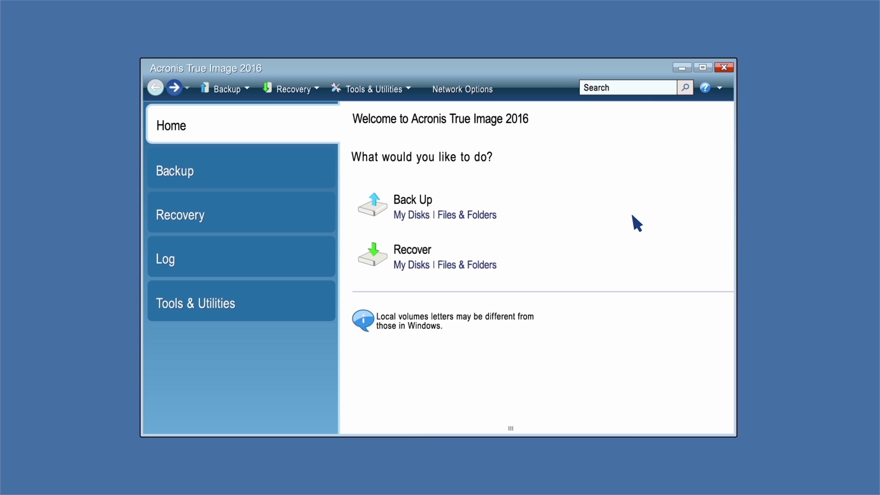
{"action": "left_click", "coordinate": [410, 265]}
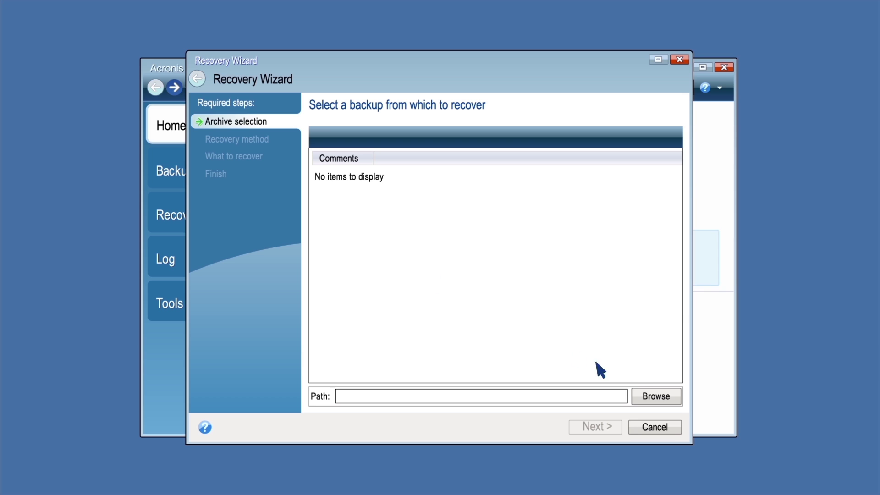
{"action": "left_click", "coordinate": [662, 402]}
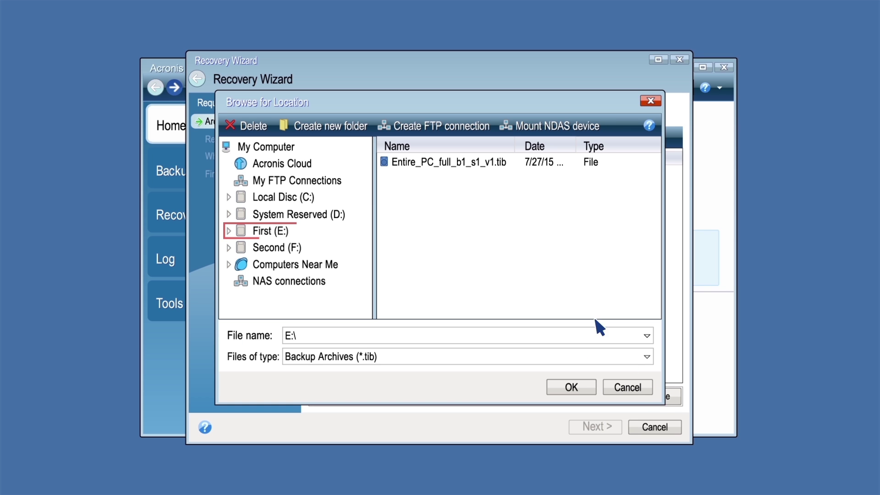
{"action": "left_click", "coordinate": [452, 160]}
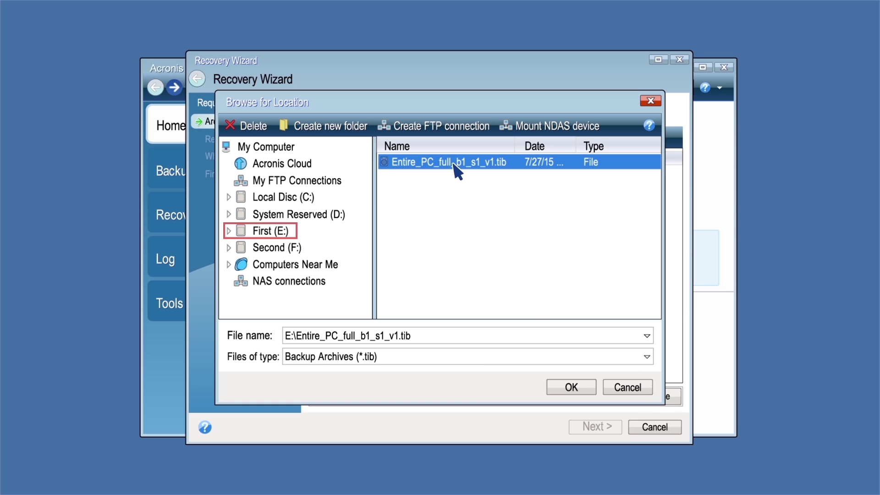
{"action": "left_click", "coordinate": [572, 387]}
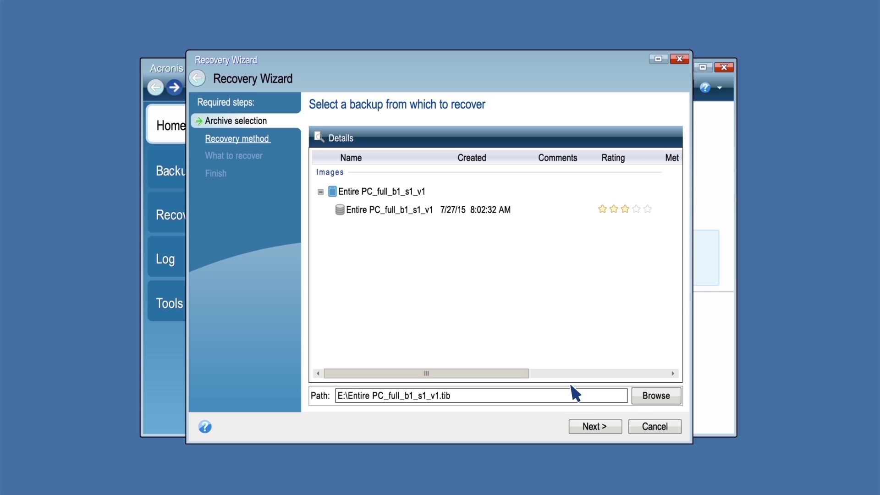
Step: Recover all of Disk 1's partitions onto the new 60 GB disk
{"action": "left_click", "coordinate": [599, 424]}
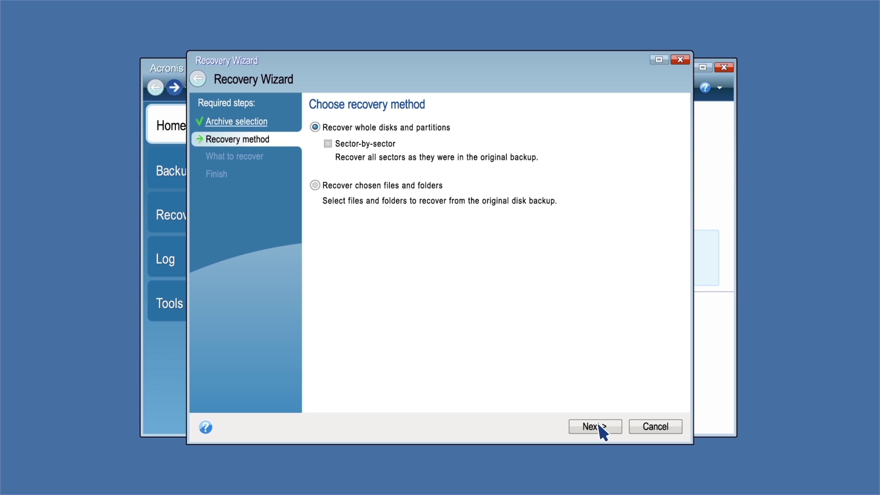
{"action": "left_click", "coordinate": [600, 427]}
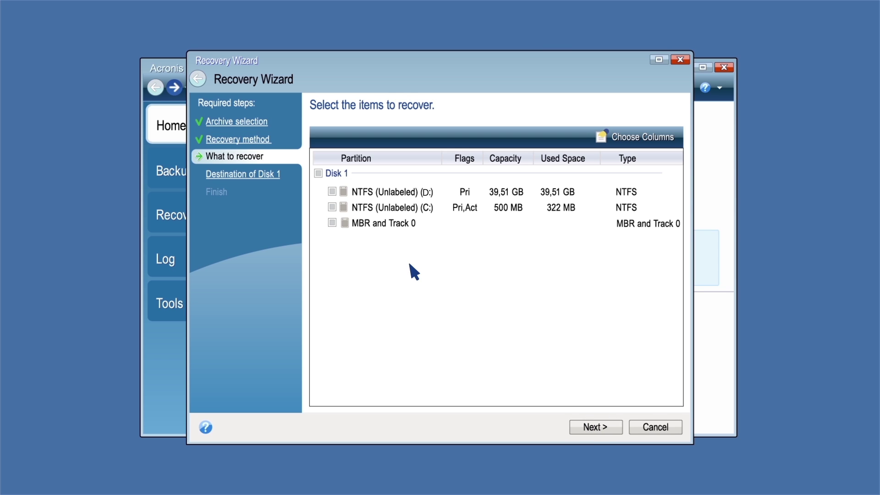
{"action": "left_click", "coordinate": [319, 174]}
{"action": "left_click", "coordinate": [600, 432]}
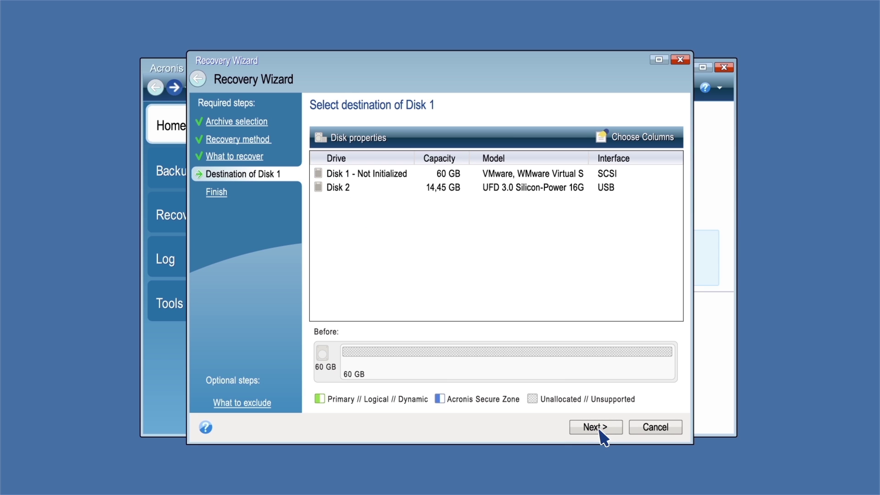
{"action": "left_click", "coordinate": [597, 428]}
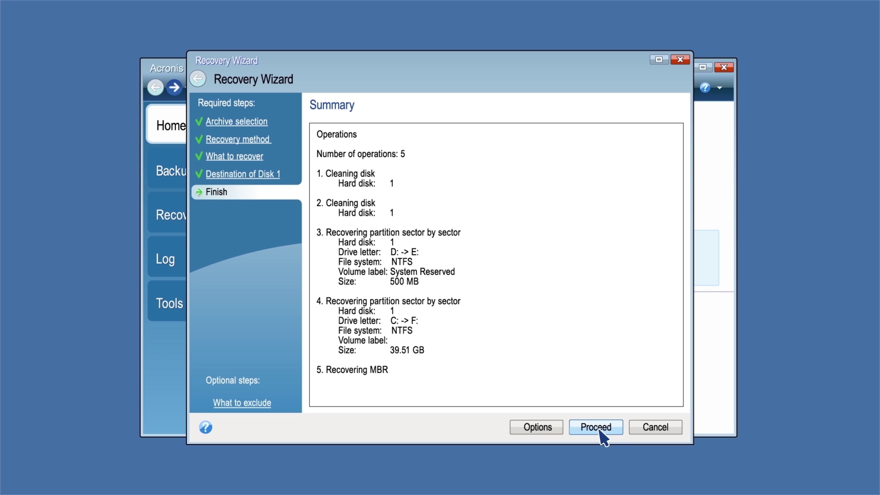
Step: Proceed with the five-operation recovery of both partitions and the MBR to Disk 1
{"action": "left_click", "coordinate": [600, 429]}
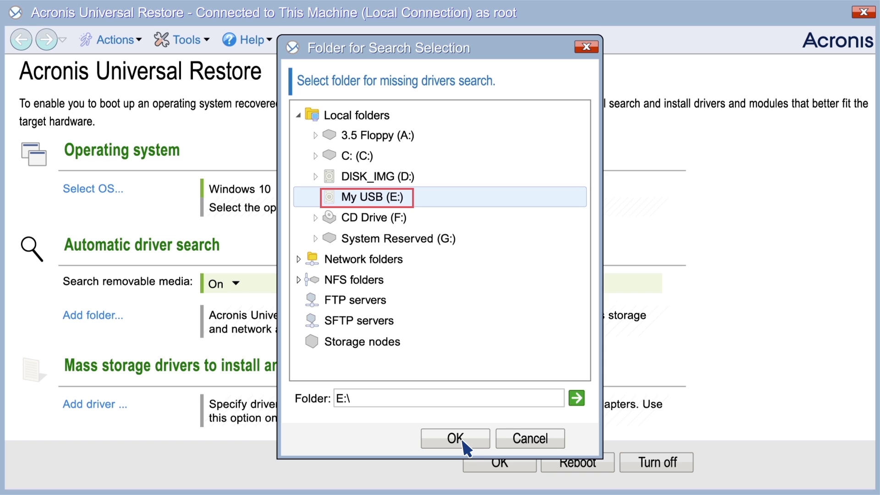
Step: Apply Universal Restore to Windows 10 using E:\ as the driver folder, then close the results
{"action": "left_click", "coordinate": [463, 440]}
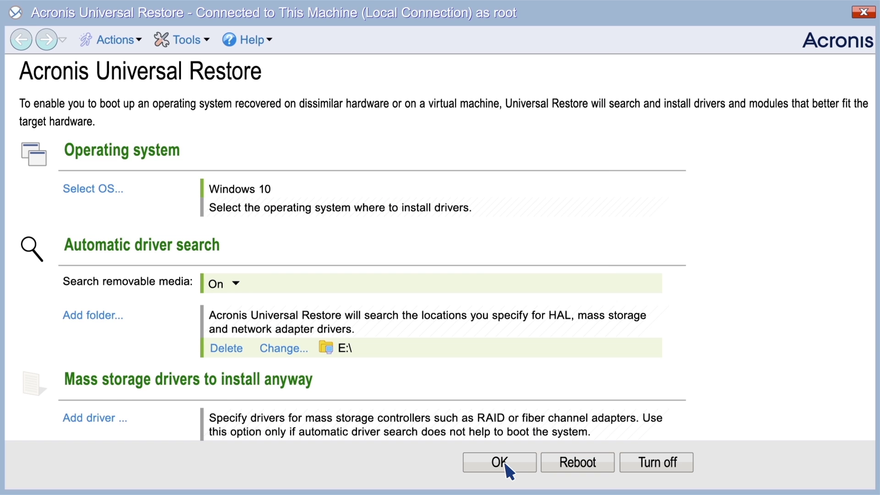
{"action": "left_click", "coordinate": [502, 462]}
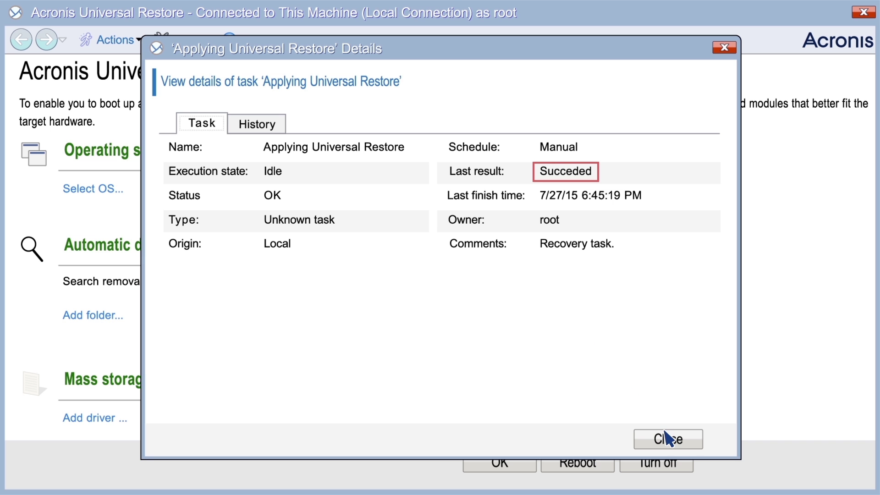
{"action": "left_click", "coordinate": [673, 438]}
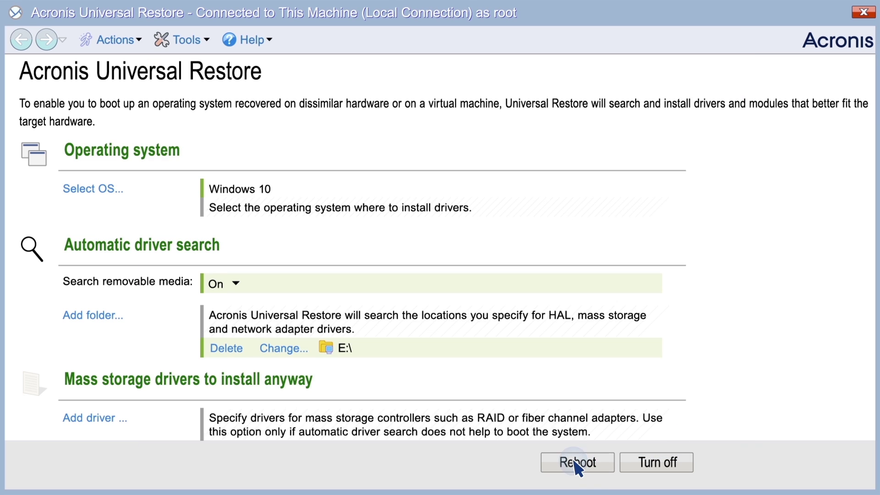